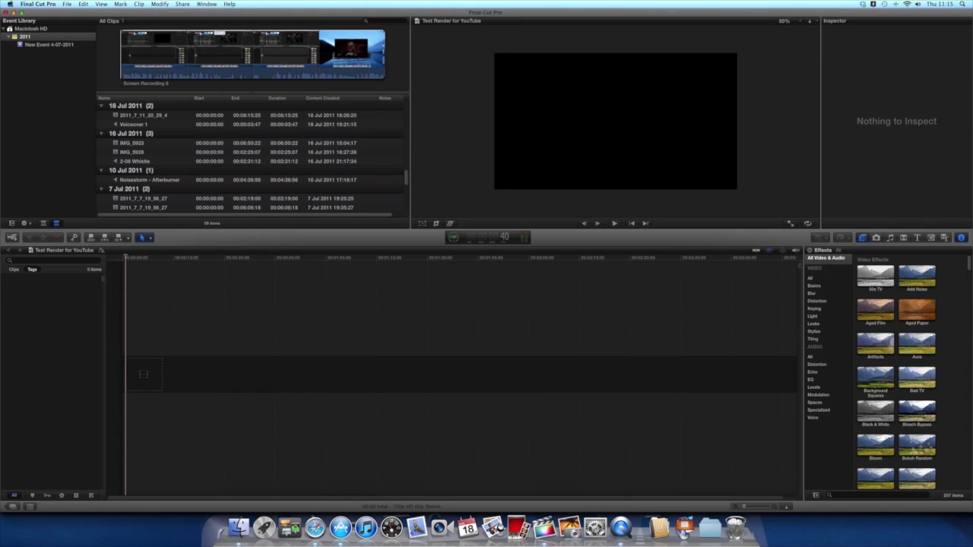
- Show the available titles and start a new project named "Introduction"
click(917, 238)
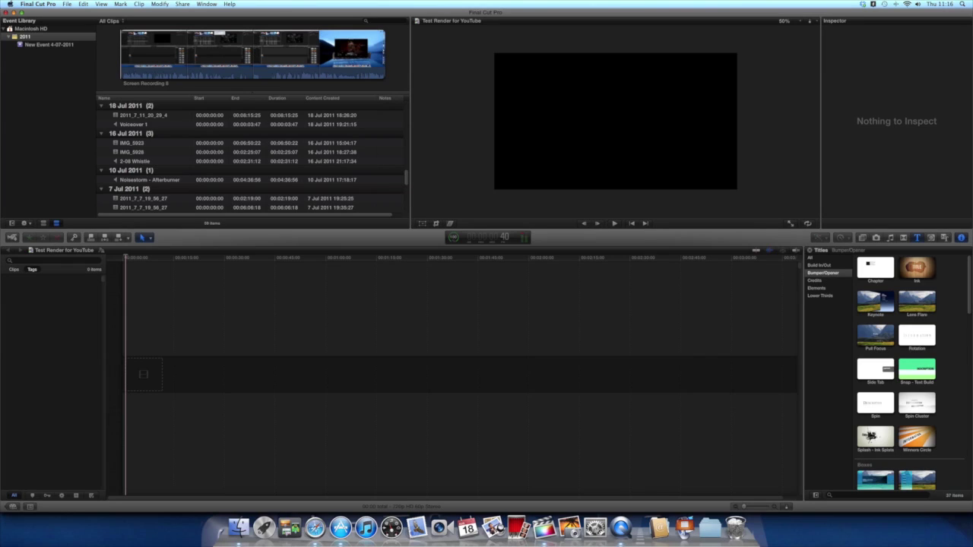
click(67, 5)
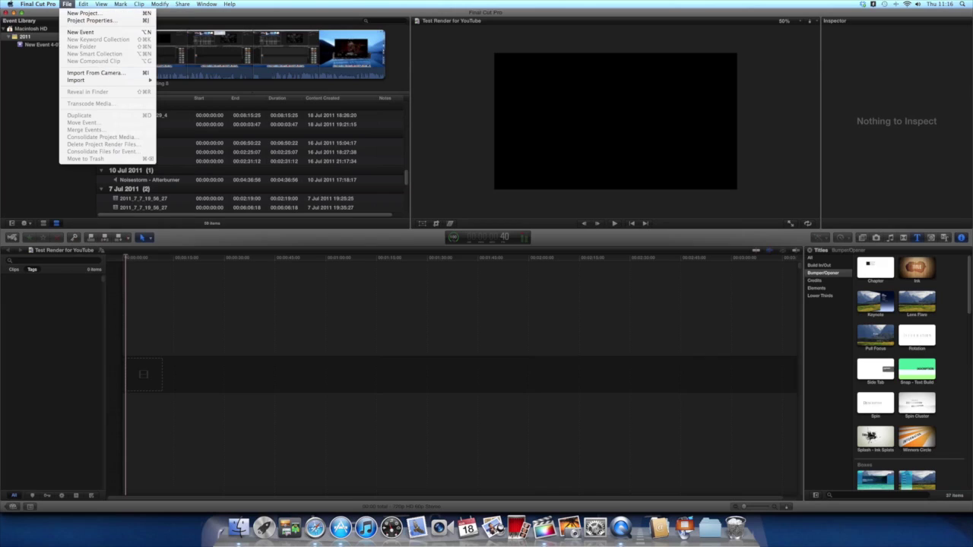
click(82, 14)
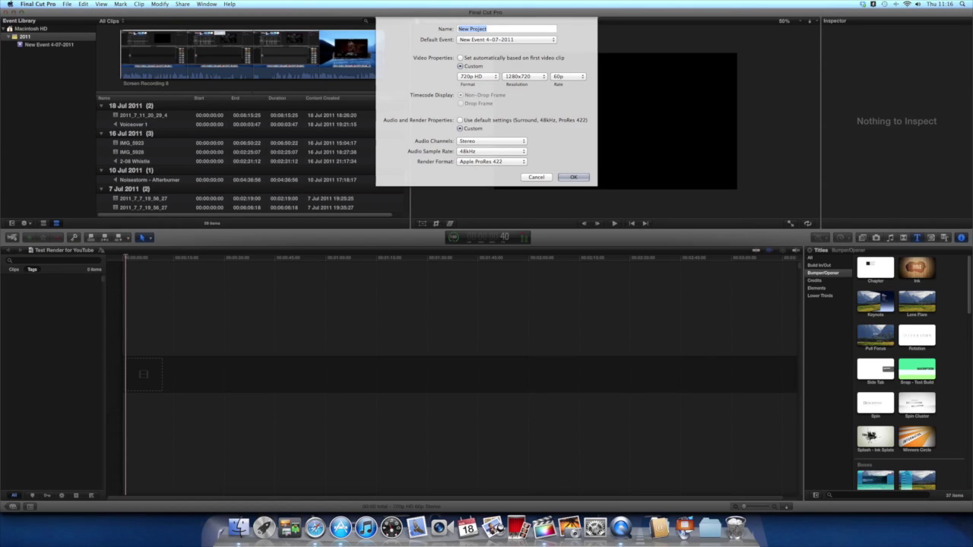
text(Int)
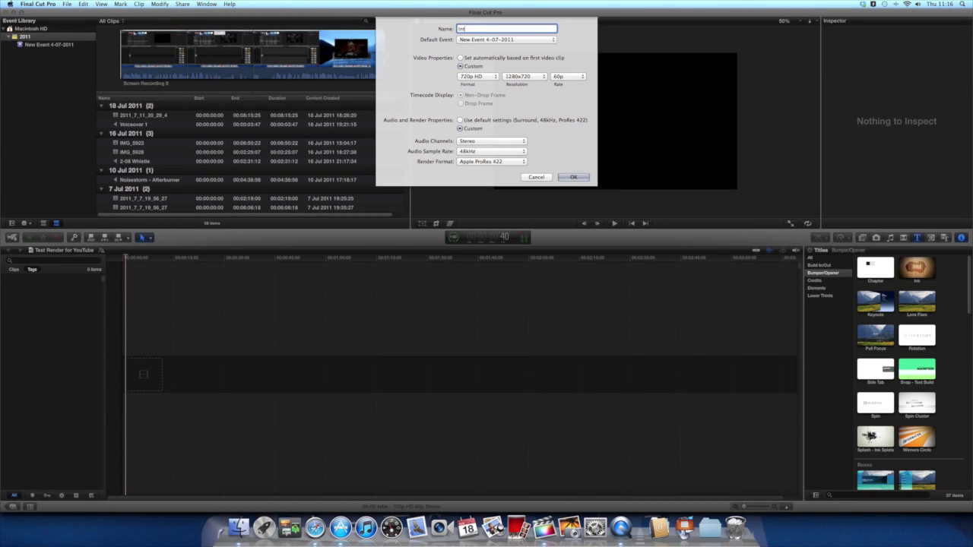
text(roductions)
key(BackSpace)
- Create the project with 720p HD format, a 50p frame rate and the Apple ProRes 422 render format
click(478, 77)
click(475, 77)
click(568, 76)
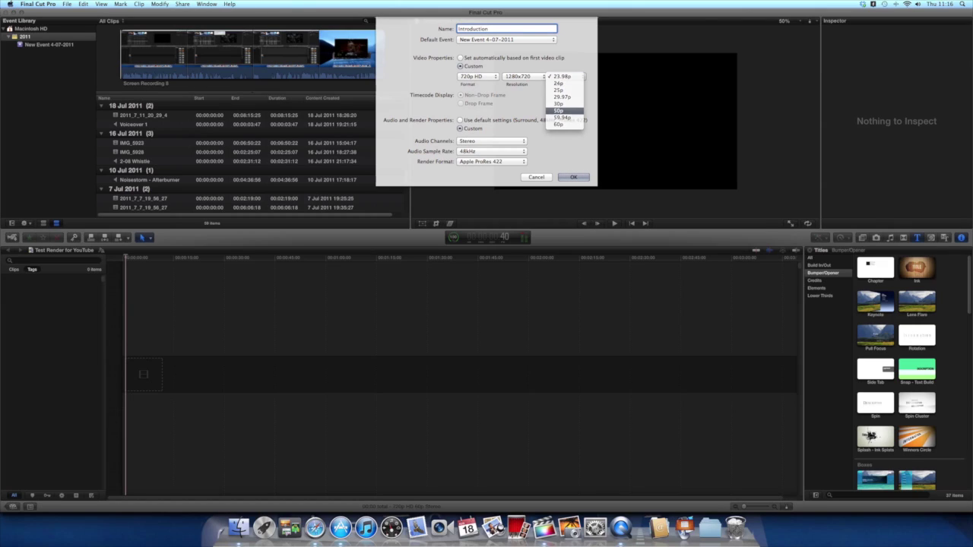
key(Return)
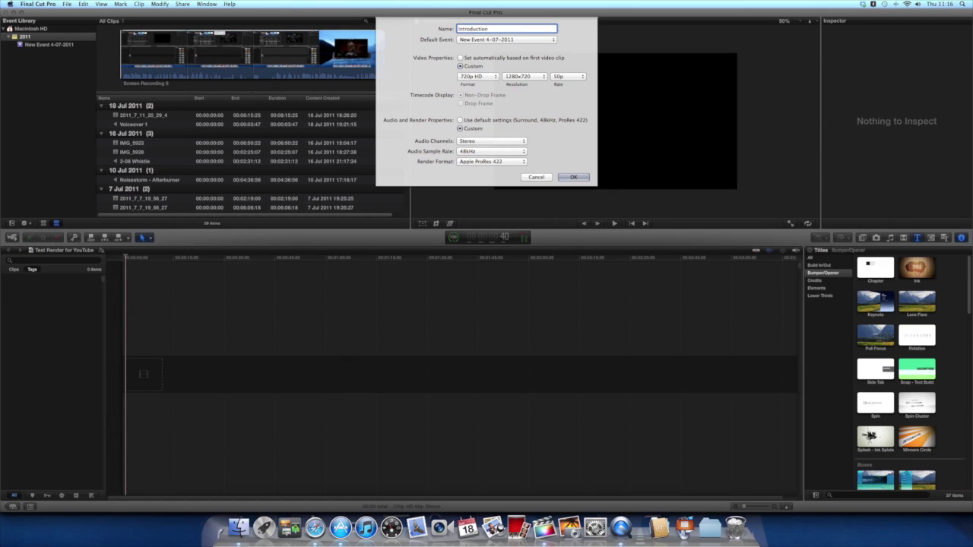
click(492, 161)
key(Return)
click(570, 179)
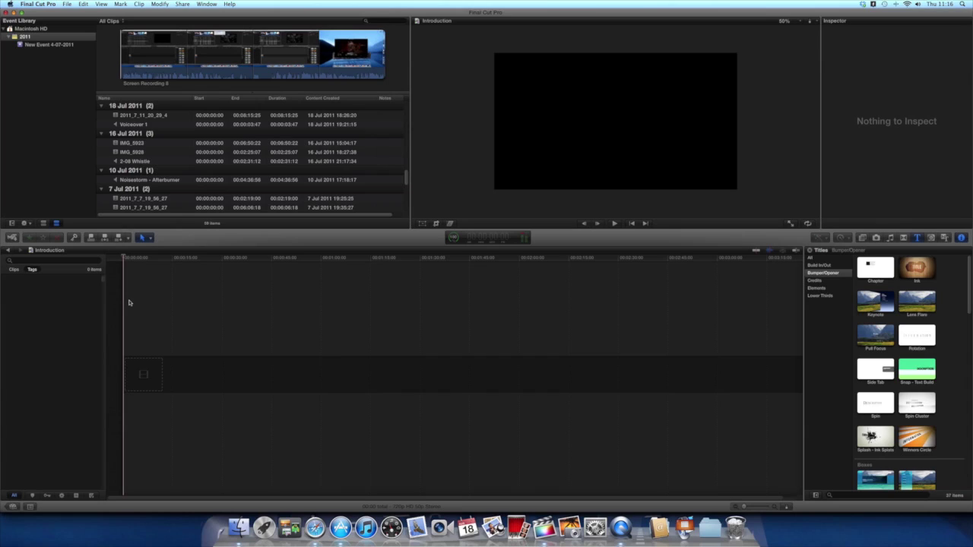
- Browse the Bumper/Opener titles and preview Splash - Ink Splats and Winners Circle
click(161, 290)
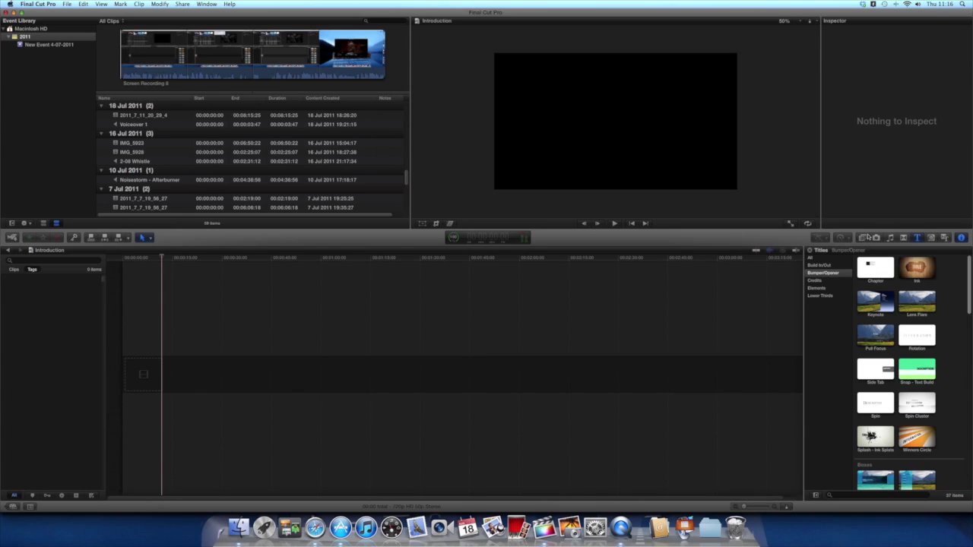
click(918, 238)
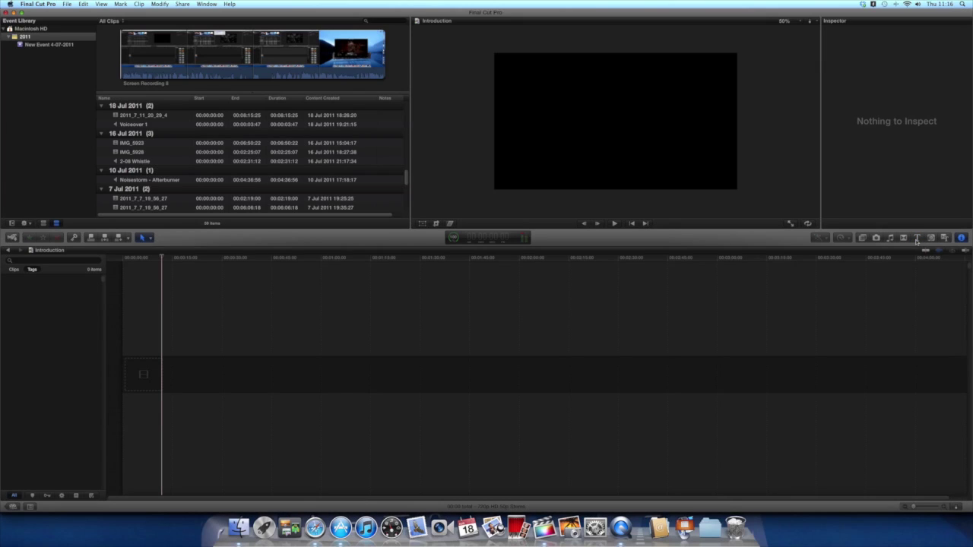
click(918, 239)
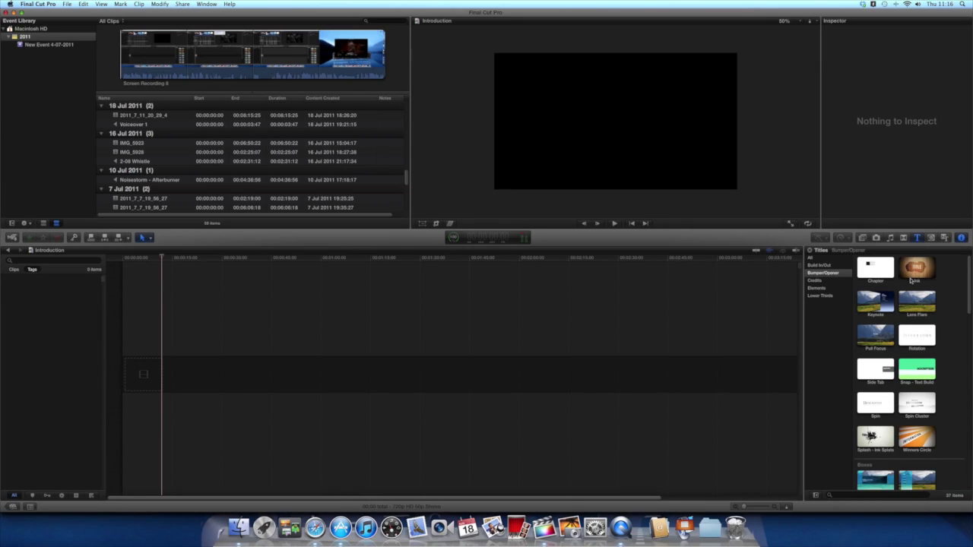
click(824, 258)
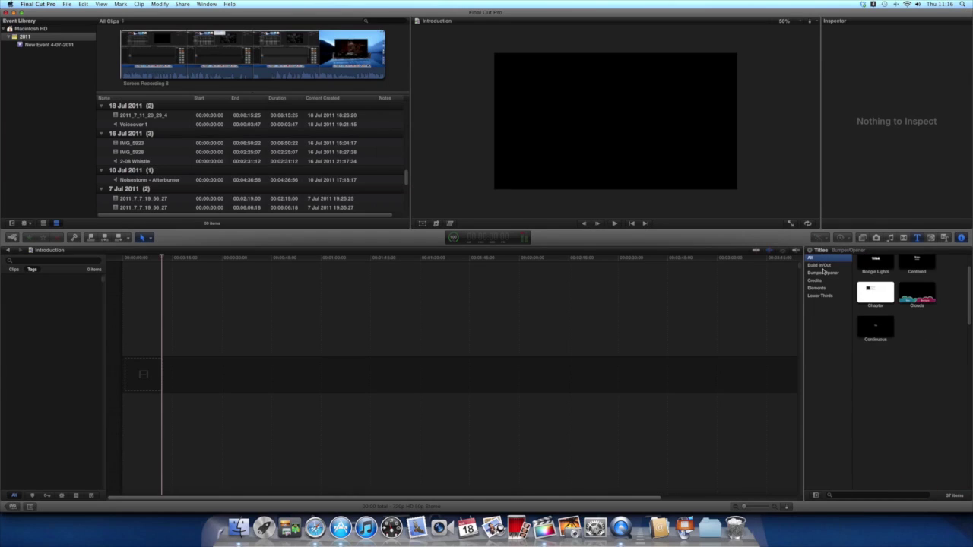
click(822, 274)
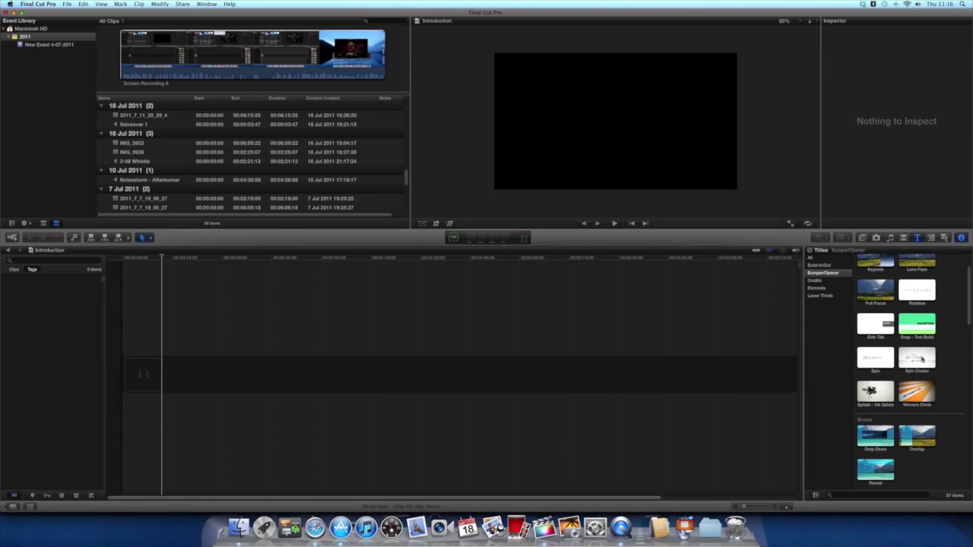
scroll(922, 359, up, 2)
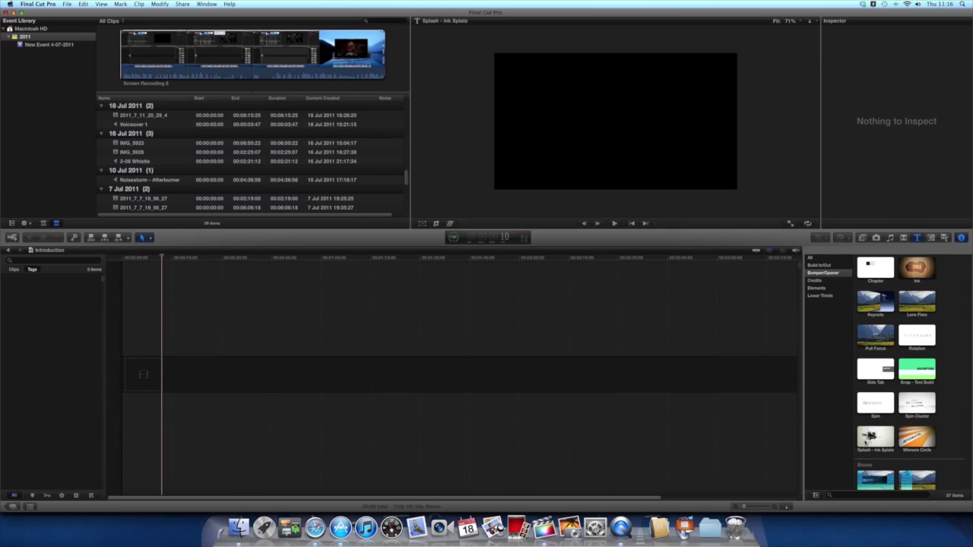
click(876, 447)
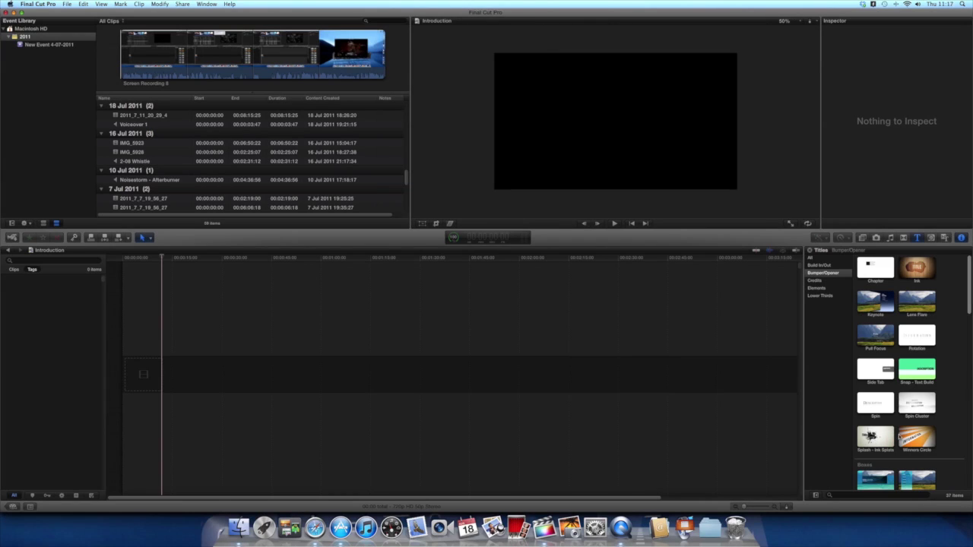
click(902, 438)
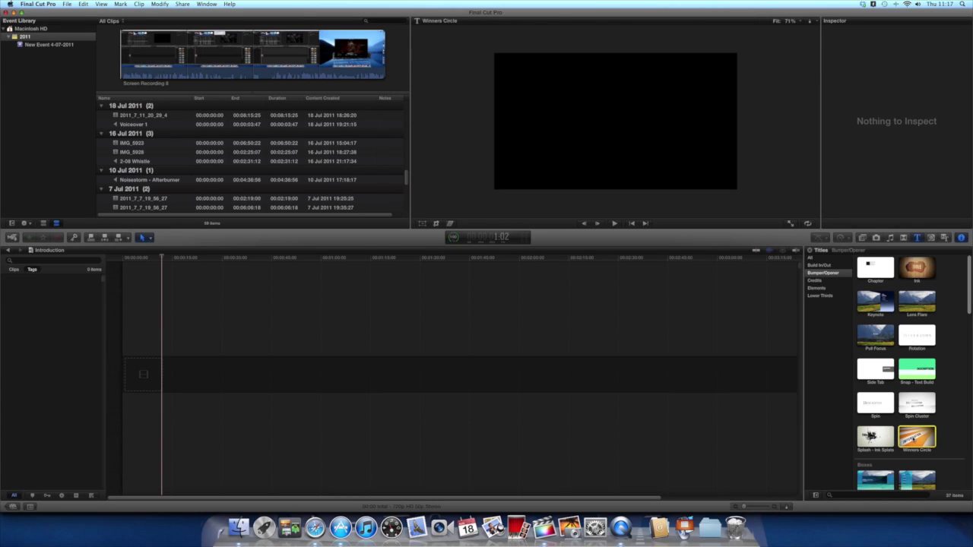
key(space)
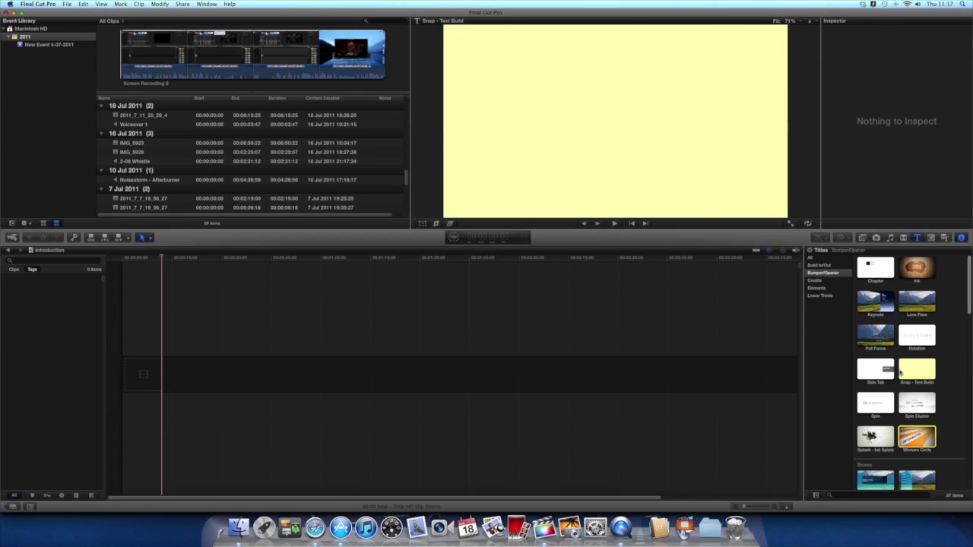
- Try out the Snap - Text Build title in the timeline with playback, and delete it again
mouse_move(900, 370)
mouse_down()
mouse_move(650, 415)
mouse_move(498, 378)
mouse_up()
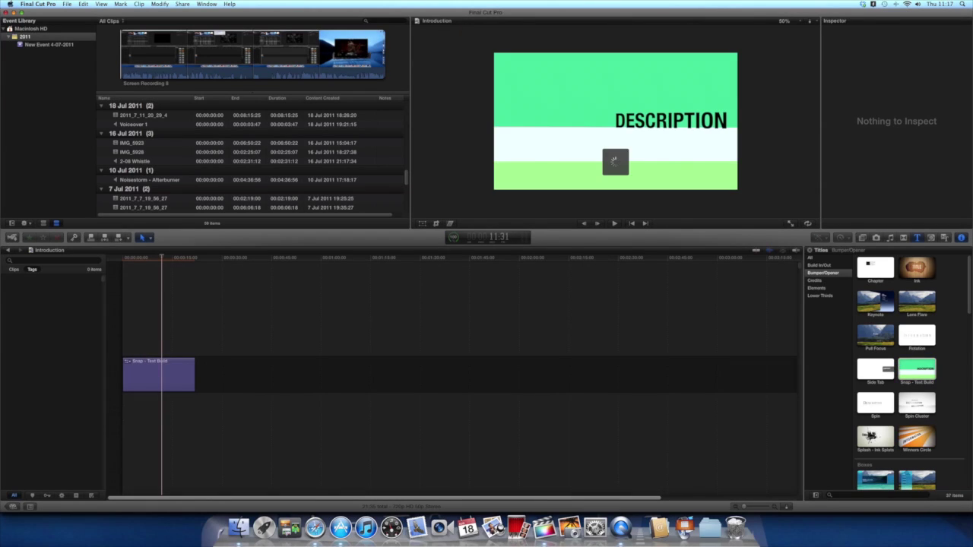
key(space)
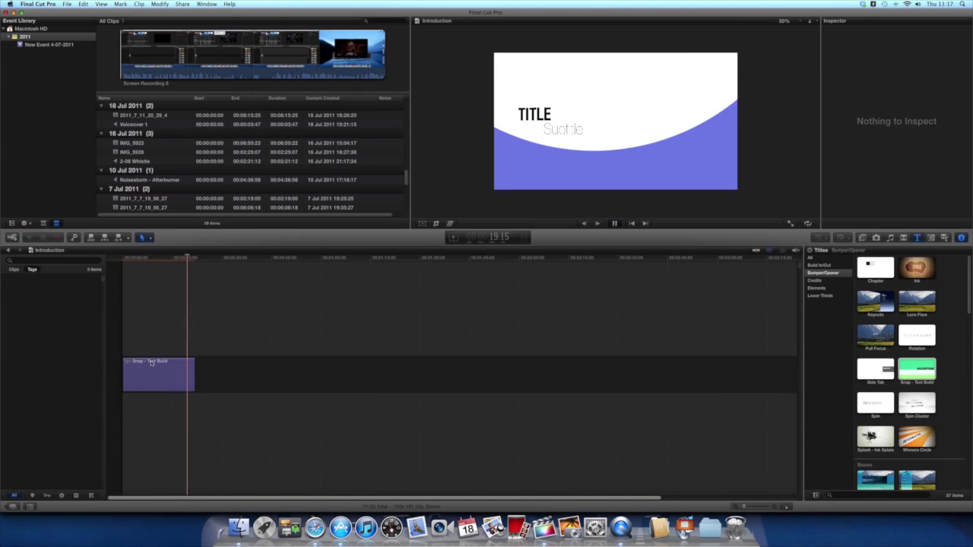
click(150, 374)
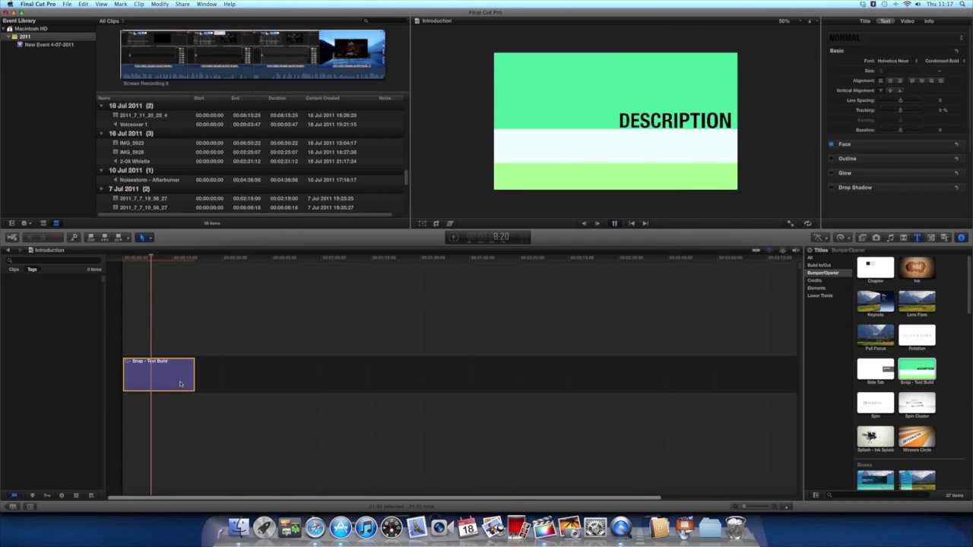
key(Delete)
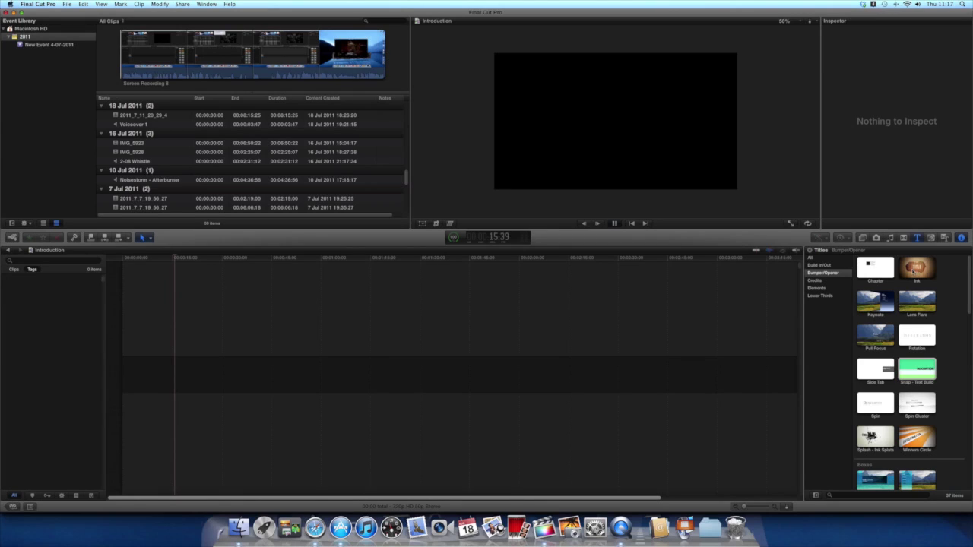
- Place the Ink title at the start of the timeline and replace its text with "Cheesyfeasey"
mouse_move(915, 270)
mouse_down()
mouse_move(504, 400)
mouse_move(150, 390)
mouse_move(156, 384)
mouse_move(137, 375)
mouse_up()
click(136, 375)
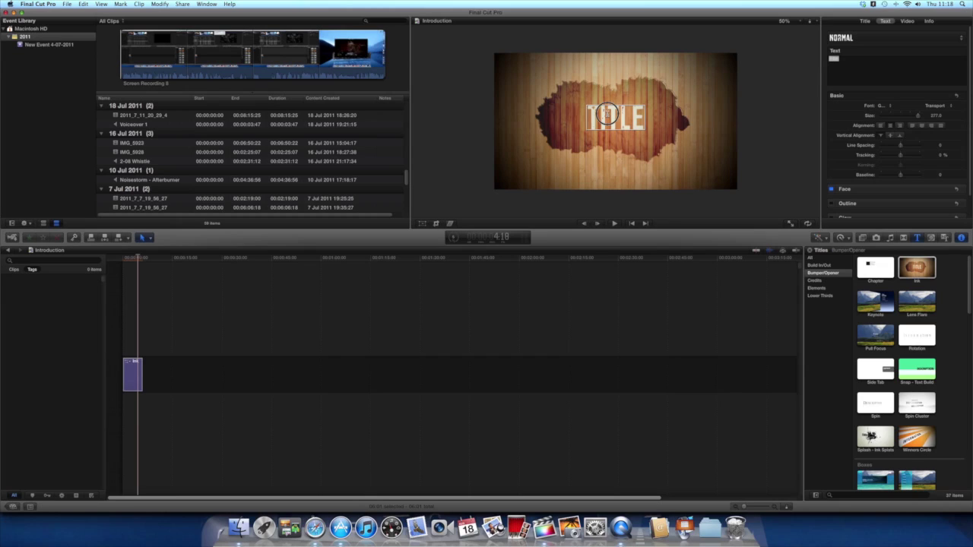
double_click(606, 114)
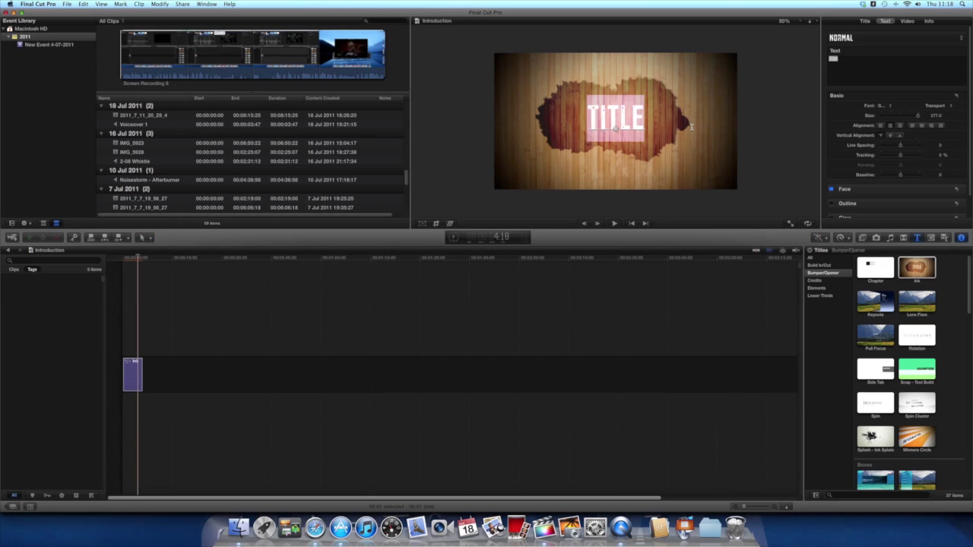
text(C)
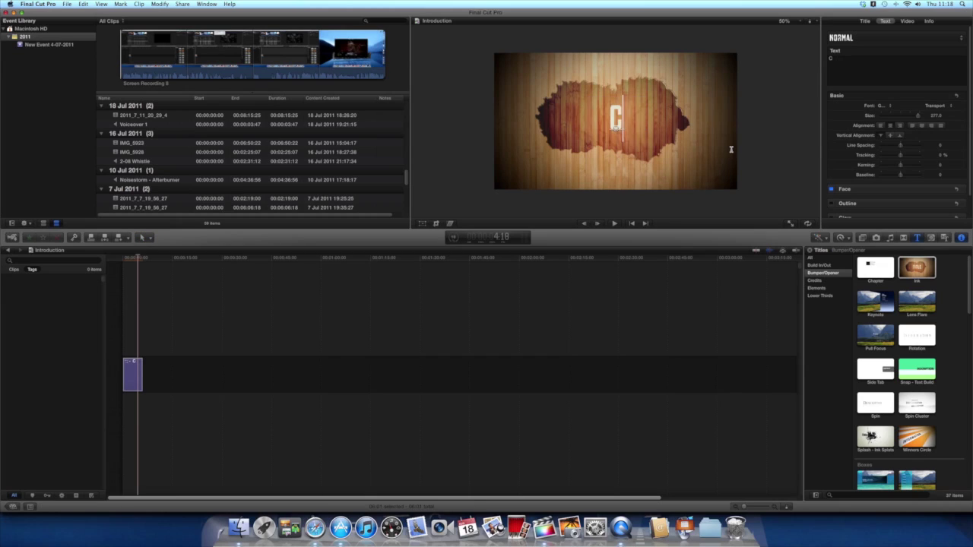
text(heesyf)
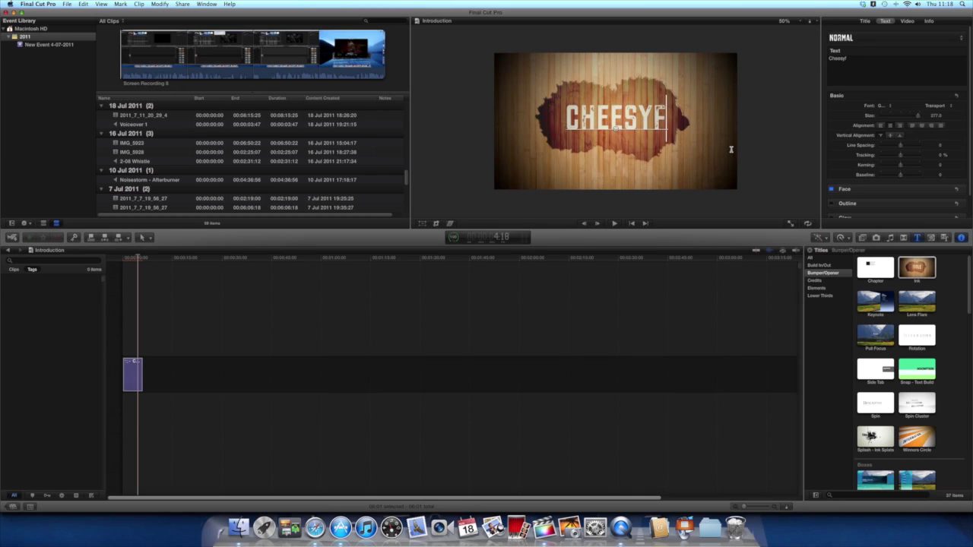
text(eas)
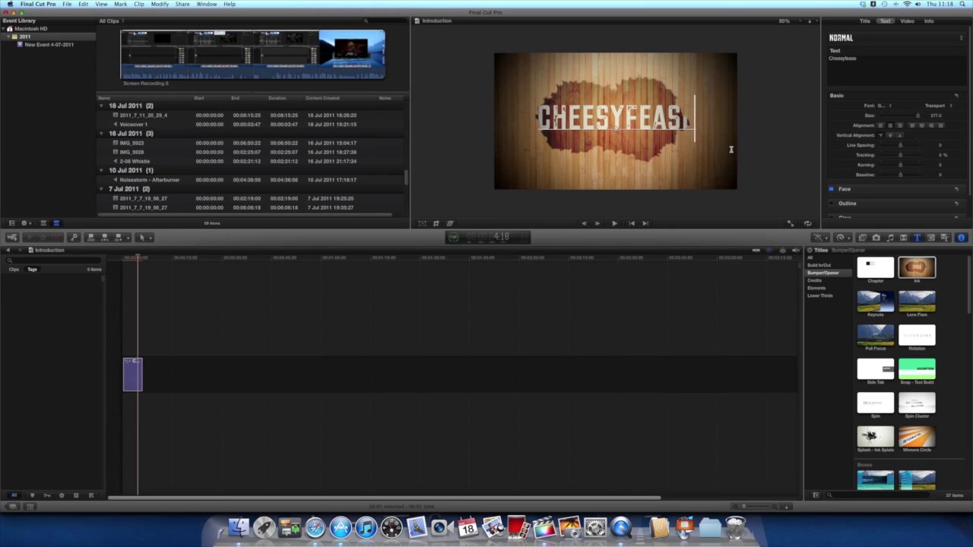
text(ey)
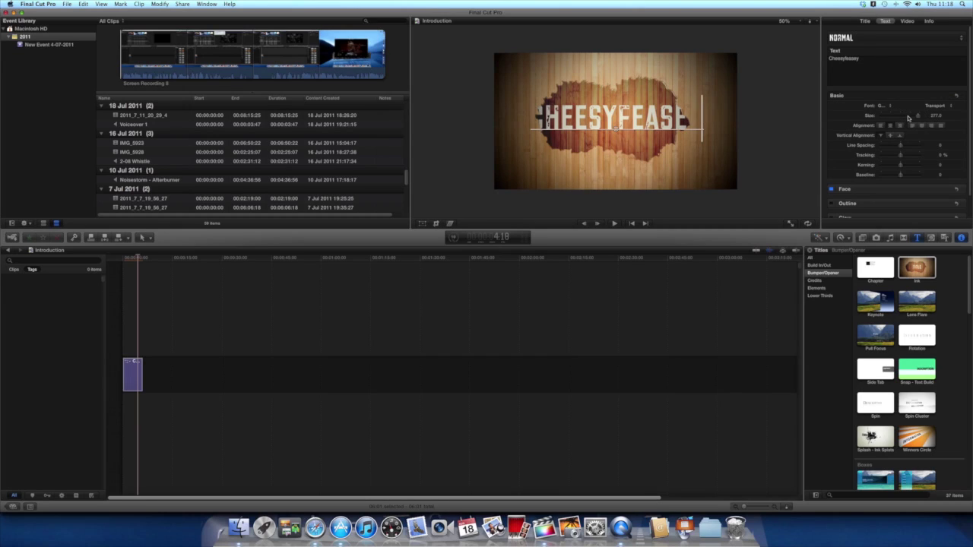
- Reduce the Cheesyfeasey text size to about 201 so it fits inside the ink splash
click(908, 117)
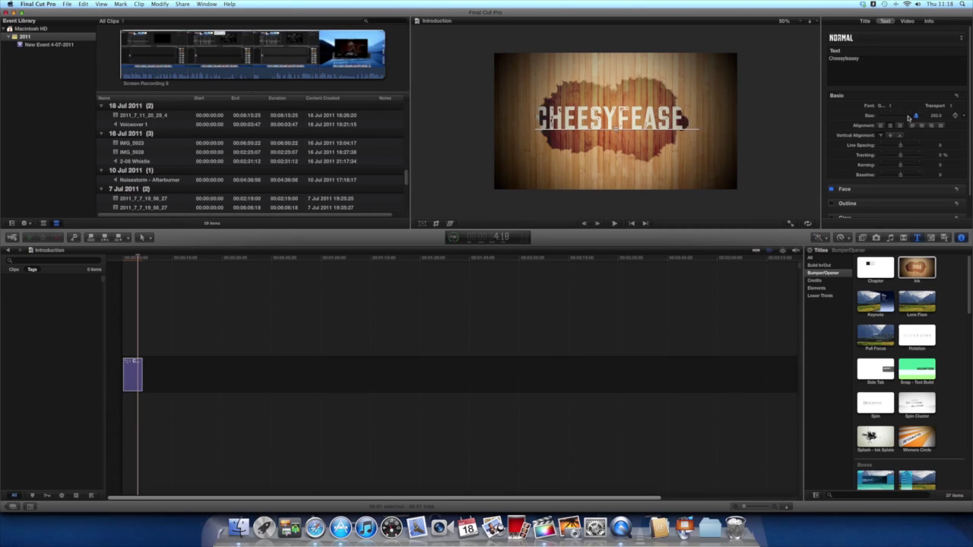
drag(909, 117, 909, 118)
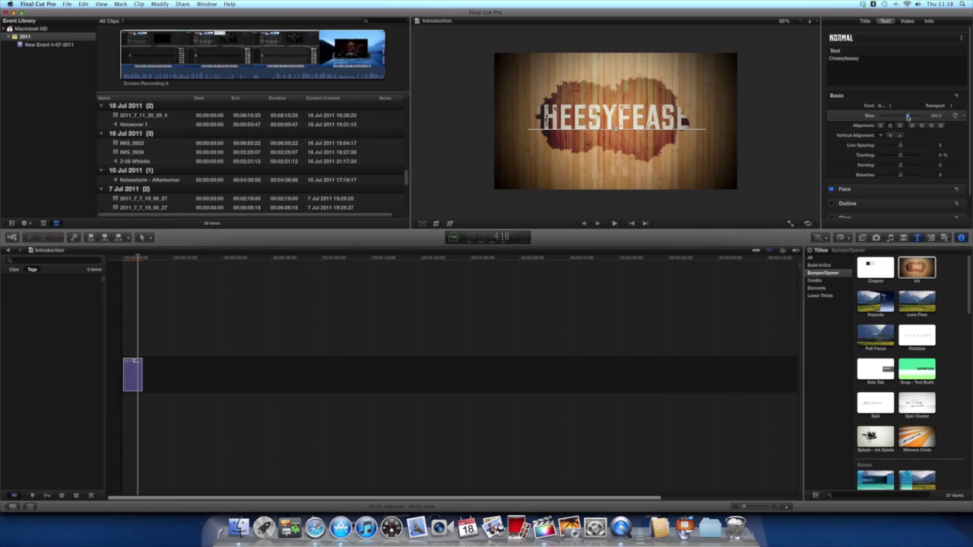
scroll(908, 117, down, 2)
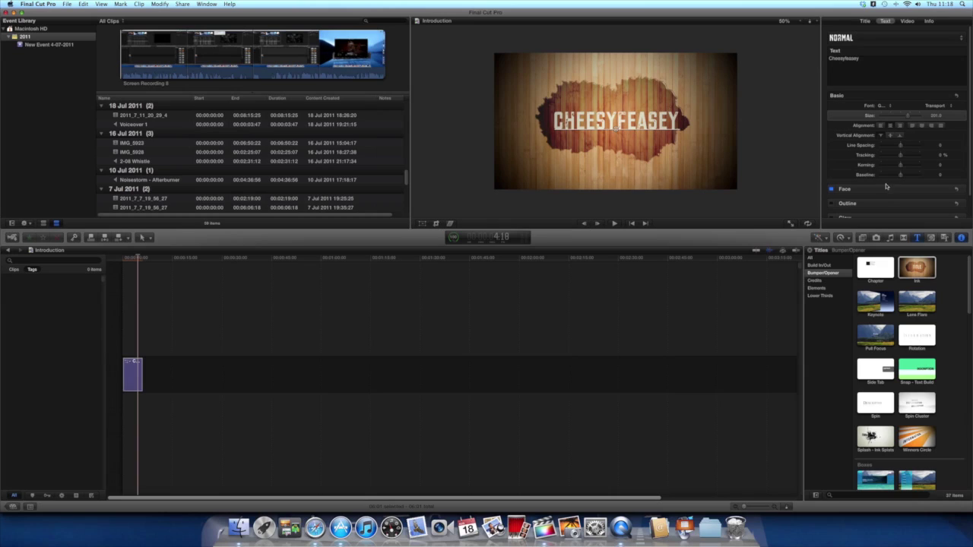
scroll(849, 201, down, 1)
scroll(850, 200, down, 2)
scroll(849, 201, up, 2)
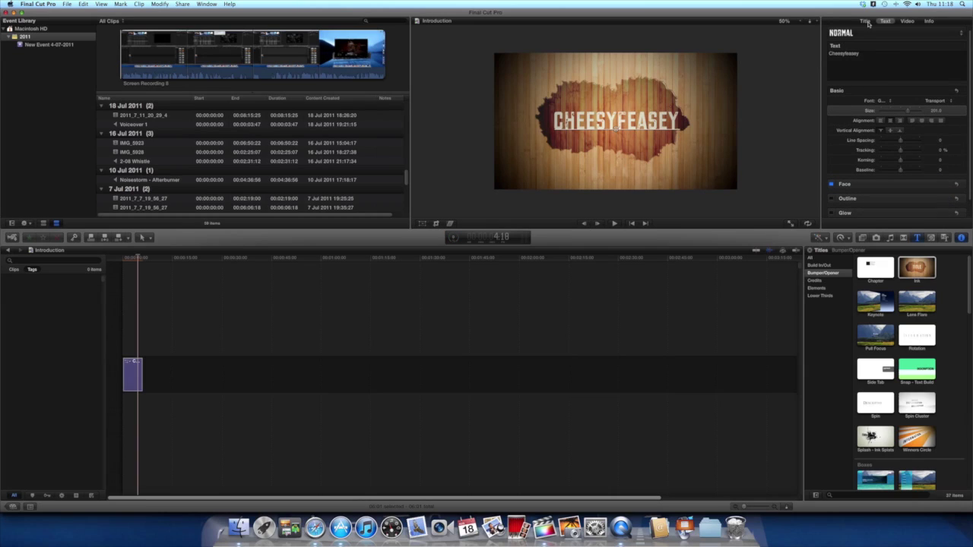
scroll(853, 39, up, 1)
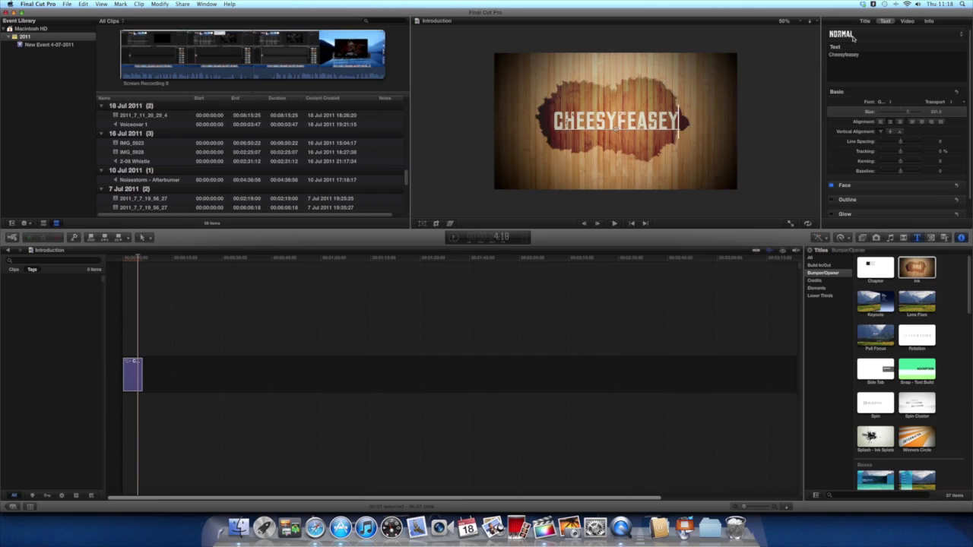
- Apply the 80s text style to the Cheesyfeasey title and enlarge it to a size of about 106
click(853, 38)
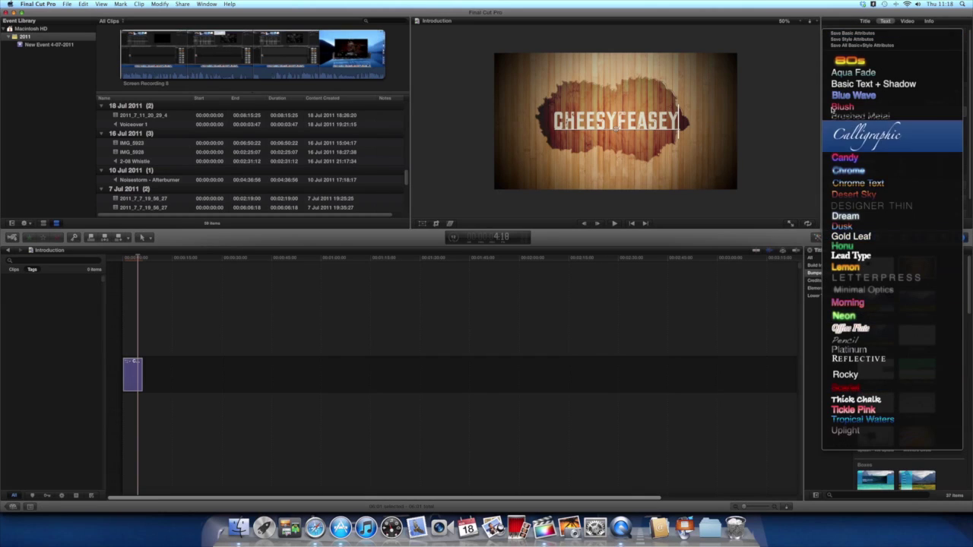
click(839, 64)
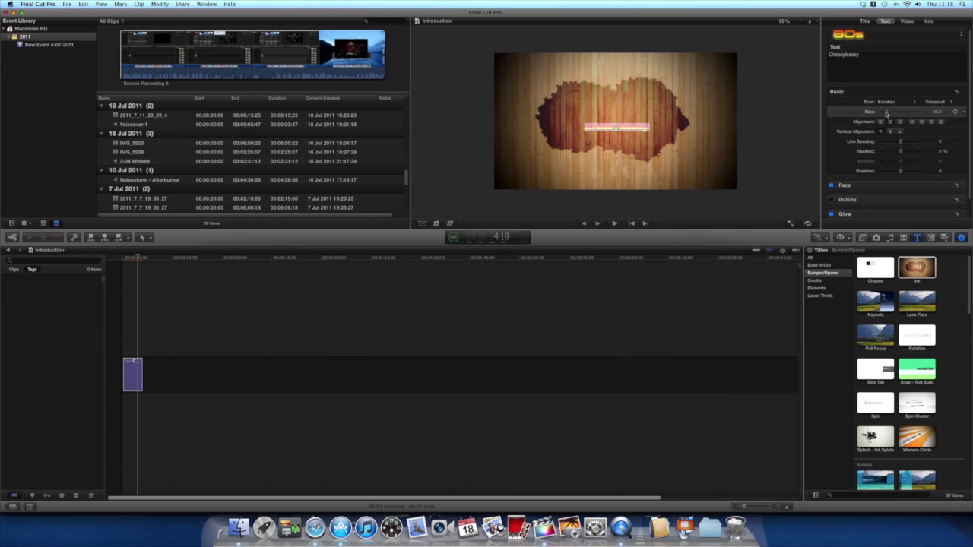
mouse_move(888, 113)
mouse_down()
mouse_move(907, 113)
mouse_move(895, 113)
mouse_up()
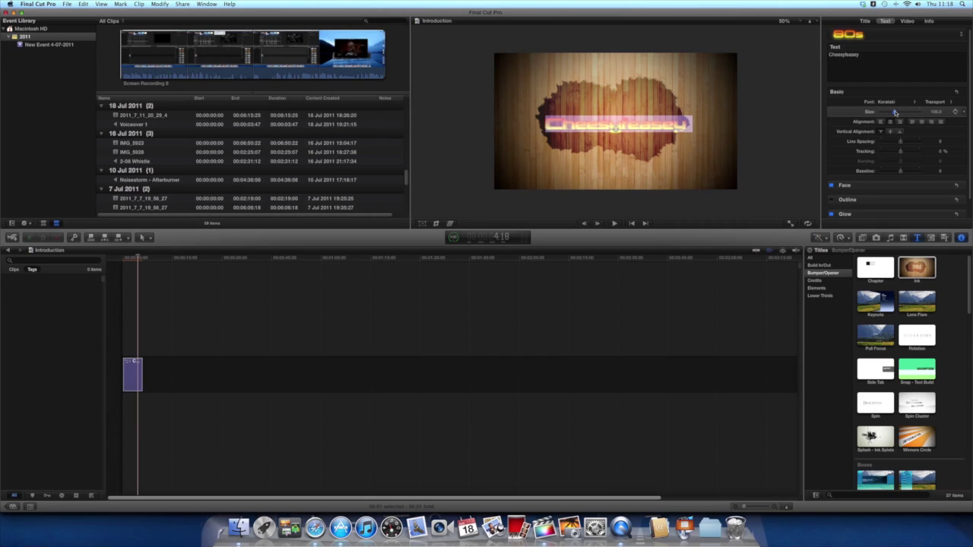
- Play back the styled Ink title from the beginning of the timeline and return the playhead to its start
click(123, 306)
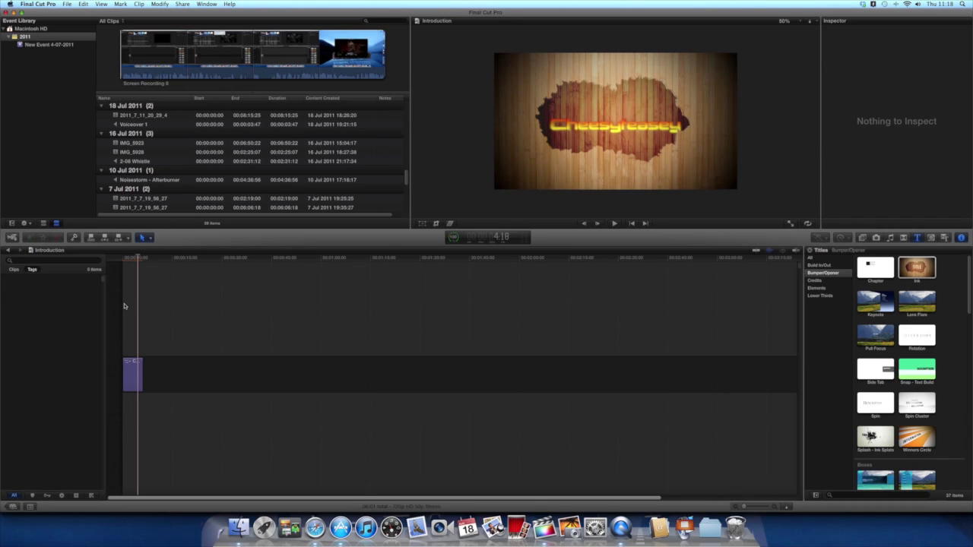
click(124, 305)
key(space)
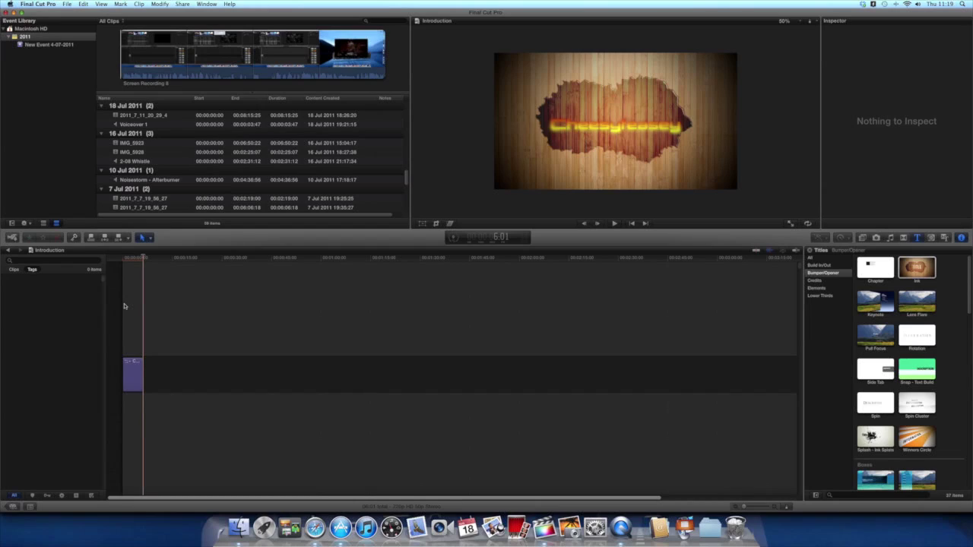
key(space)
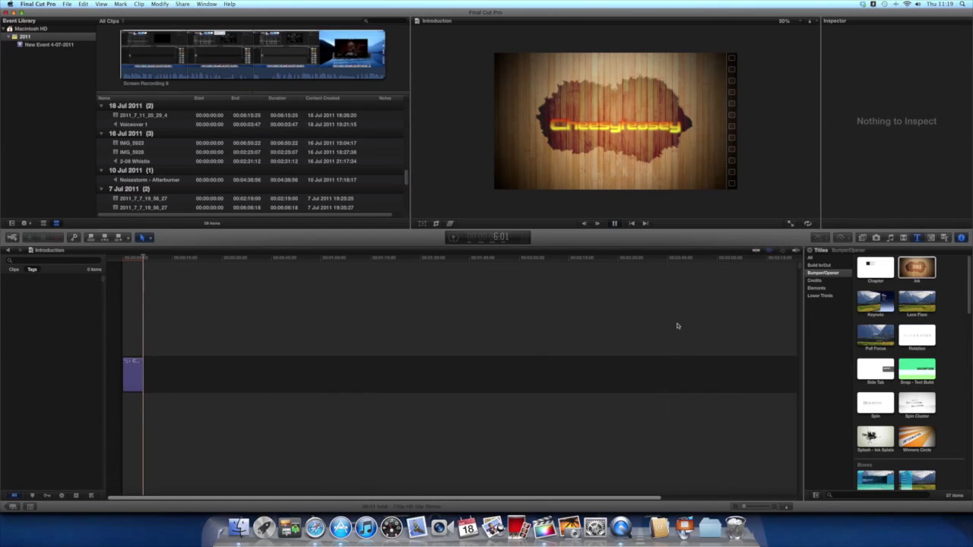
scroll(911, 298, down, 1)
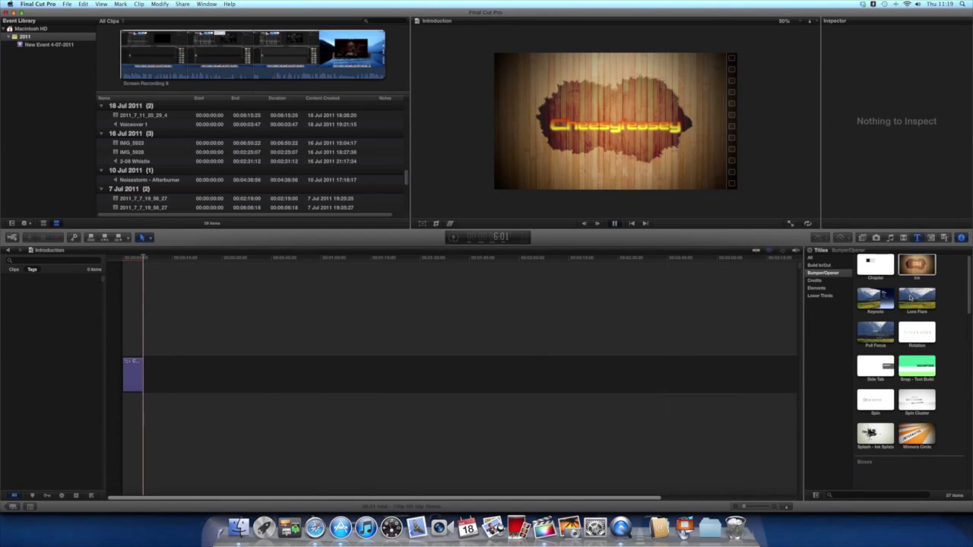
scroll(911, 297, down, 3)
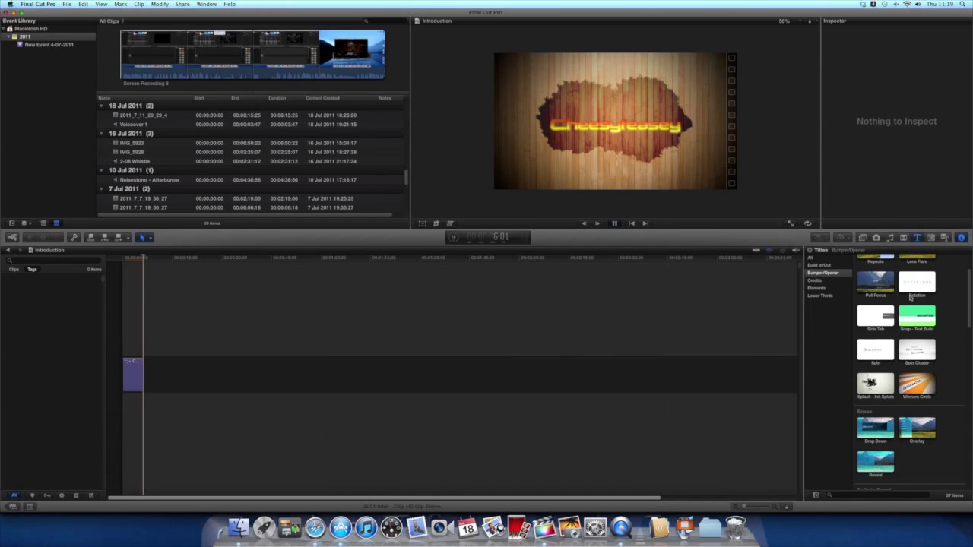
click(124, 349)
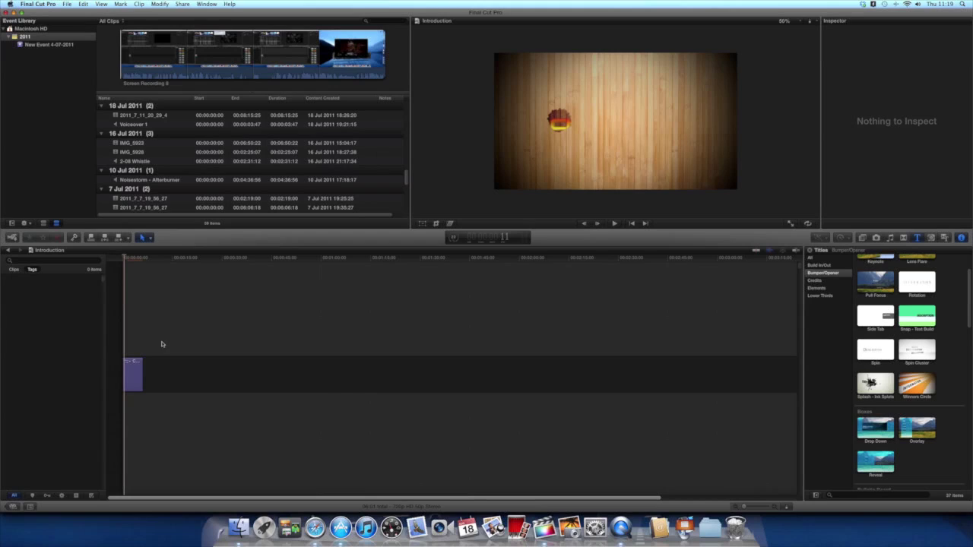